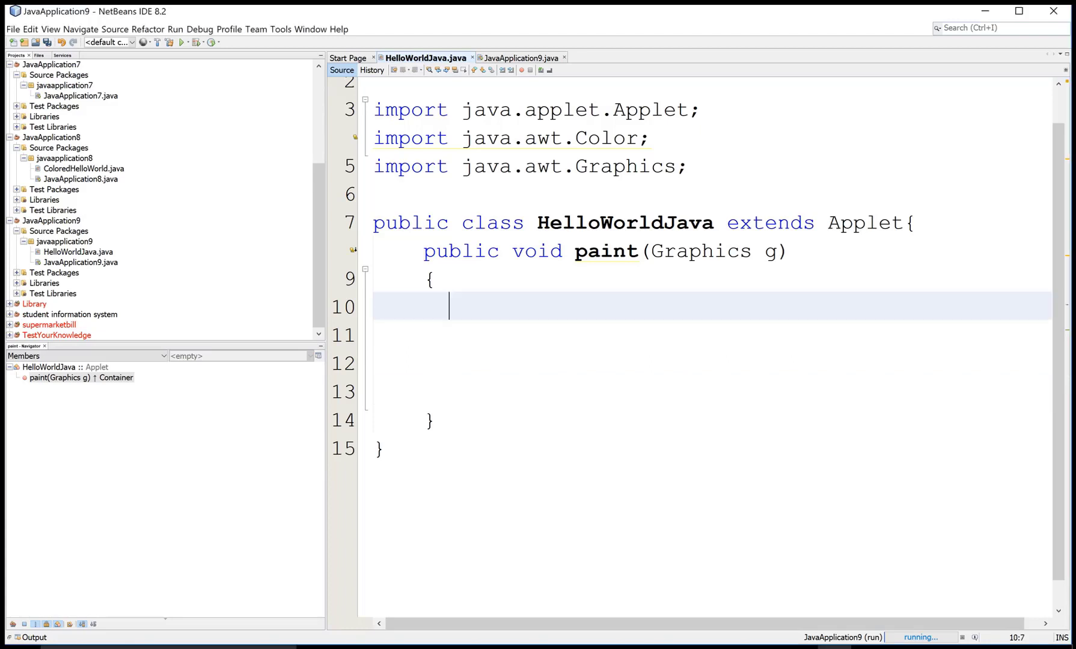
text(g.)
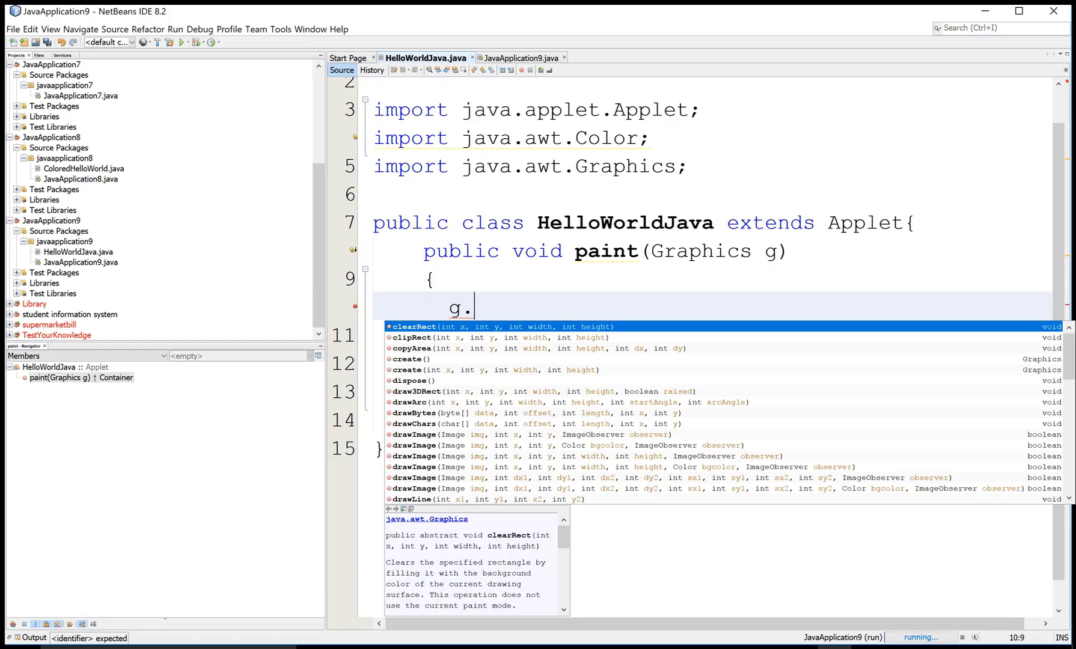
text(setx)
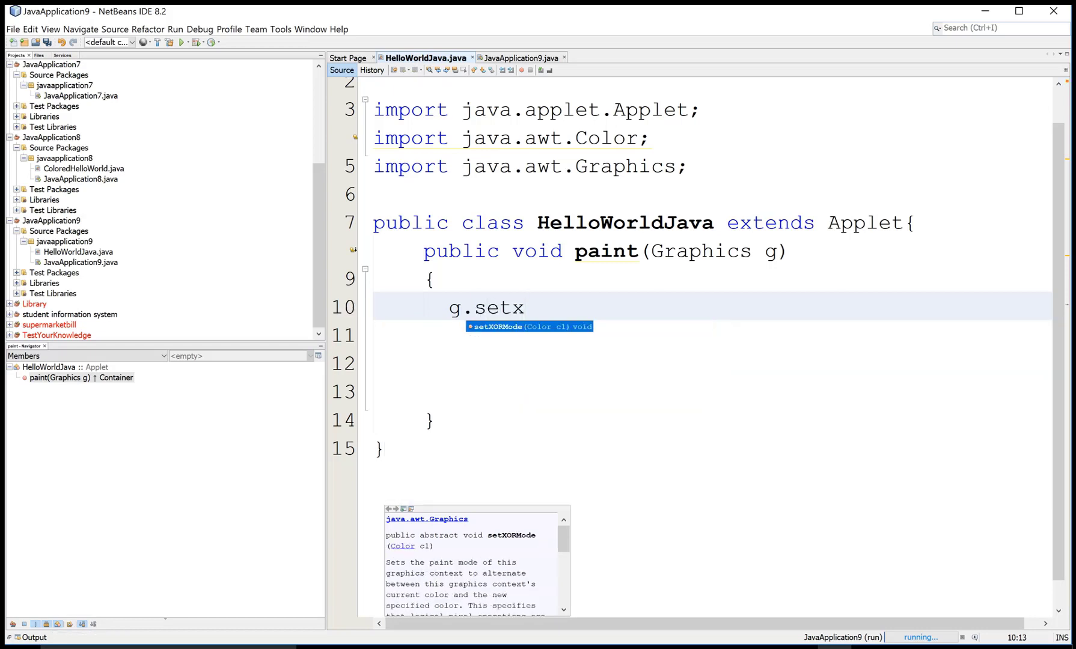
Insert g.setXORMode(Color.red) on line 10 at the start of paint() using code completion
key(Return)
key(Return)
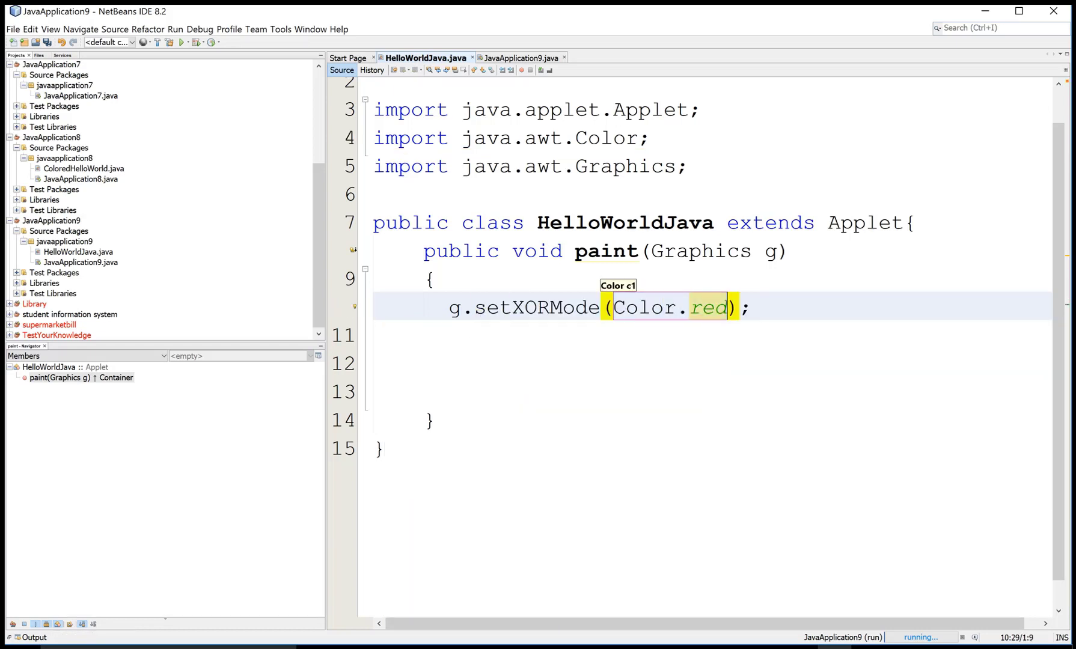
key(End)
key(Return)
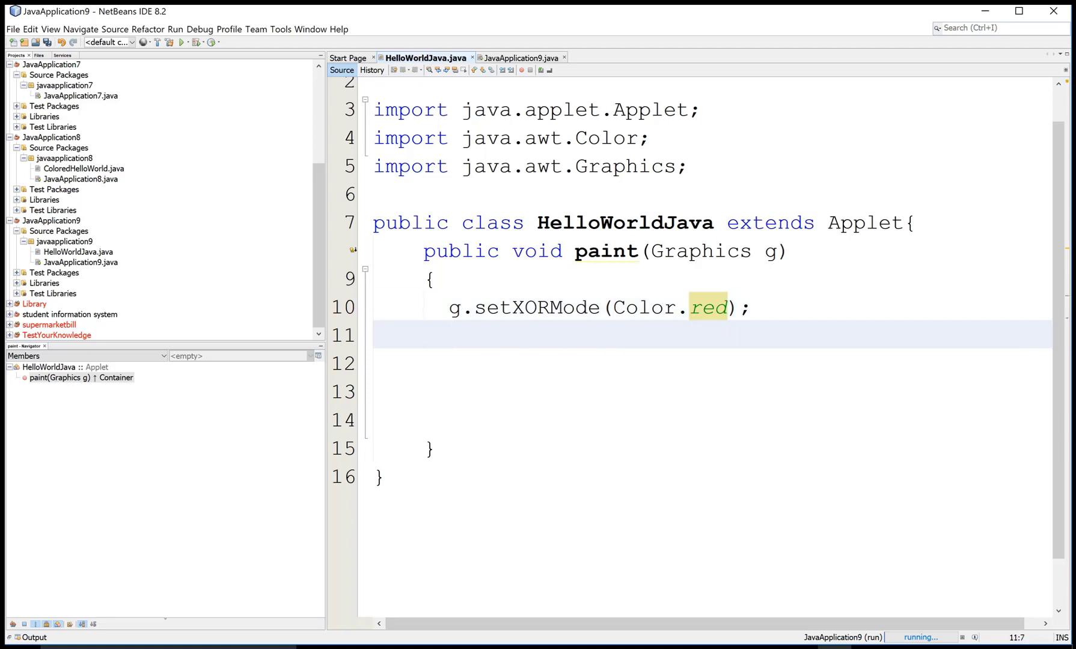
text(g.fi)
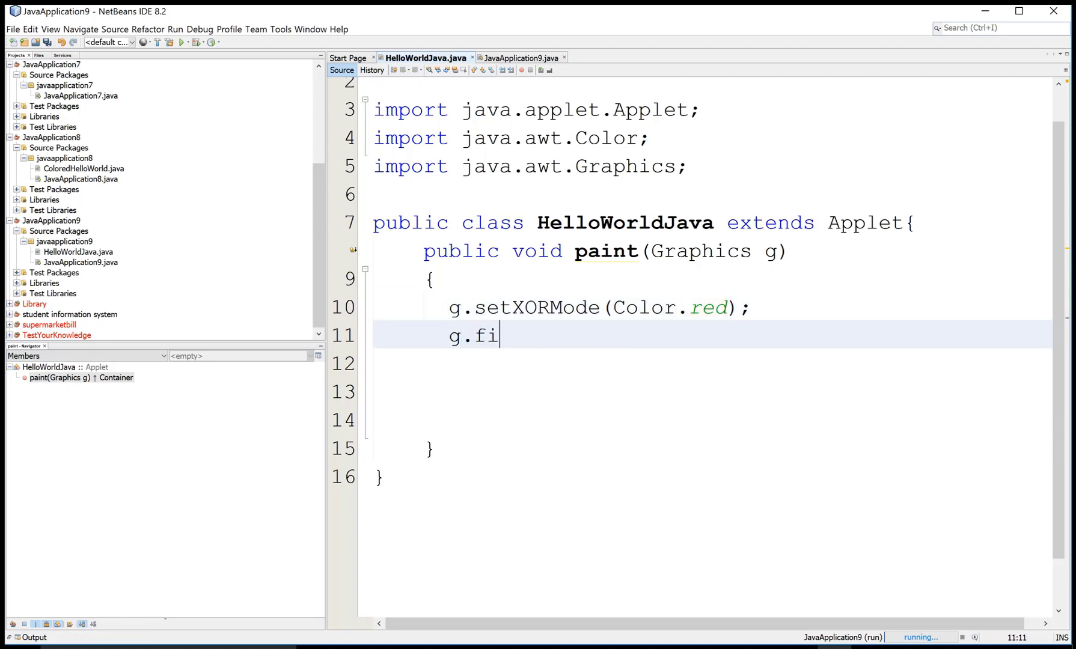
Add g.fillRect(10, 10, 100, 70) below the XOR-mode call
key(BackSpace)
key(BackSpace)
key(BackSpace)
text(.)
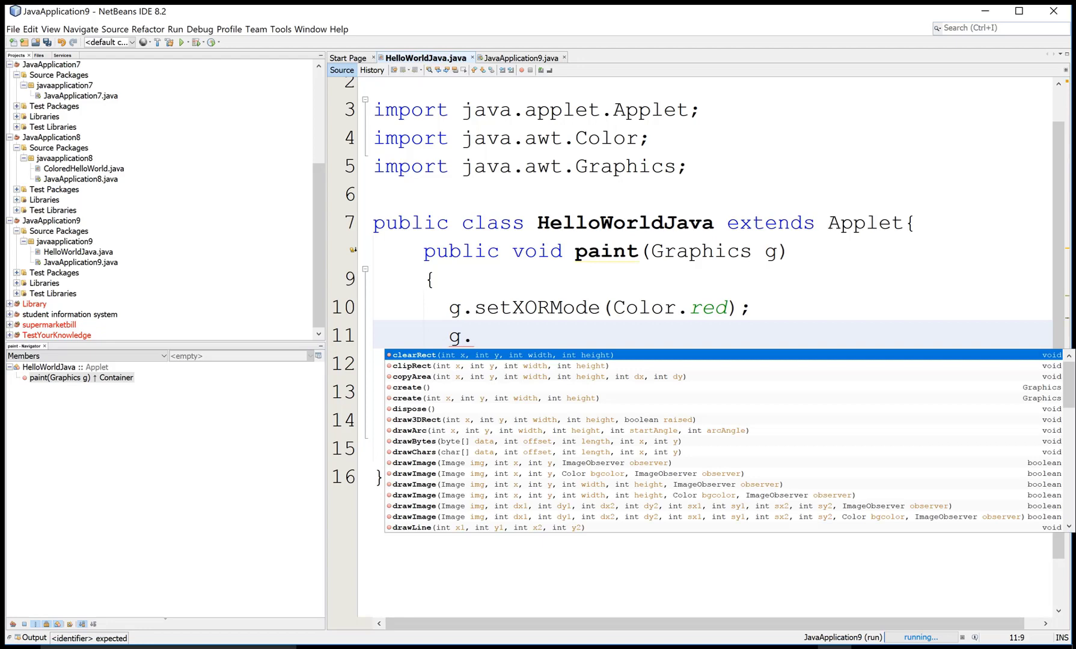
text(fill)
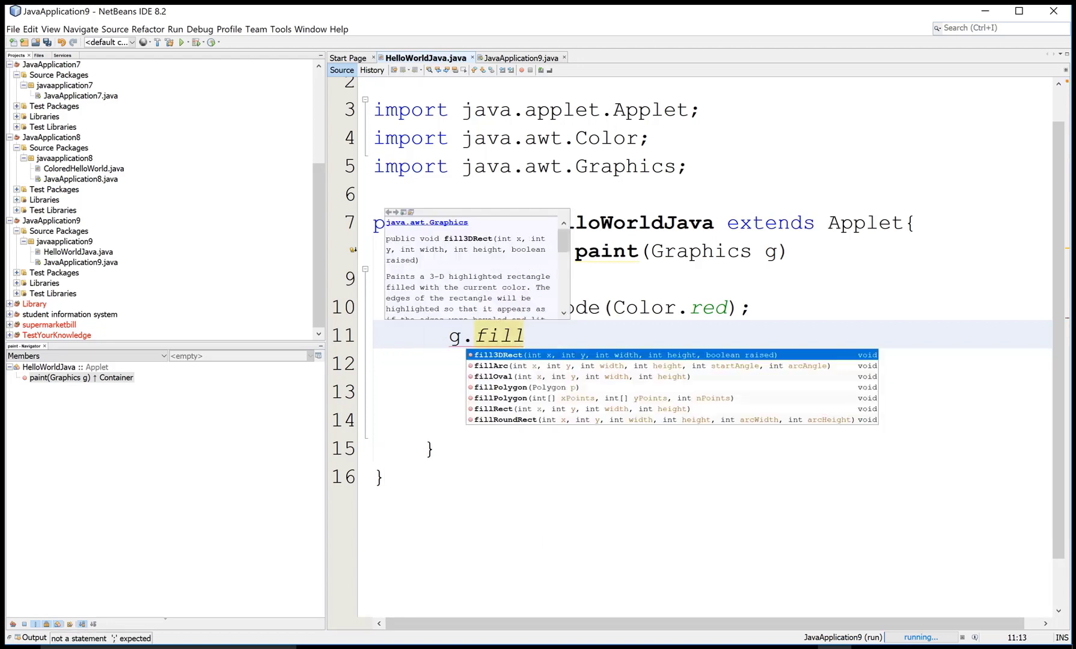
text(re)
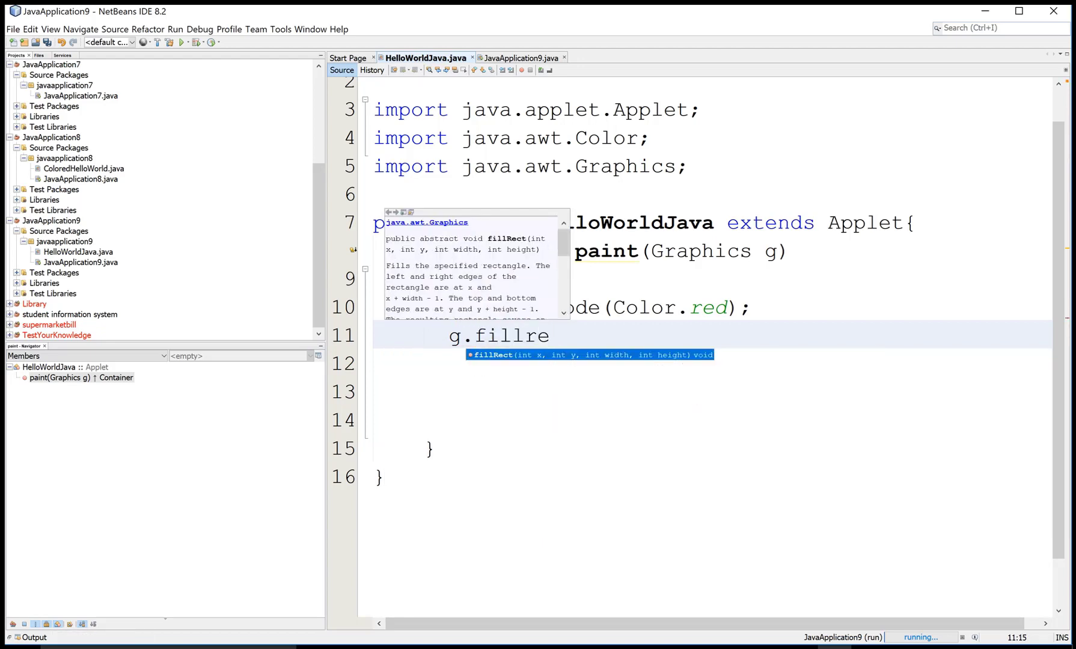
key(Return)
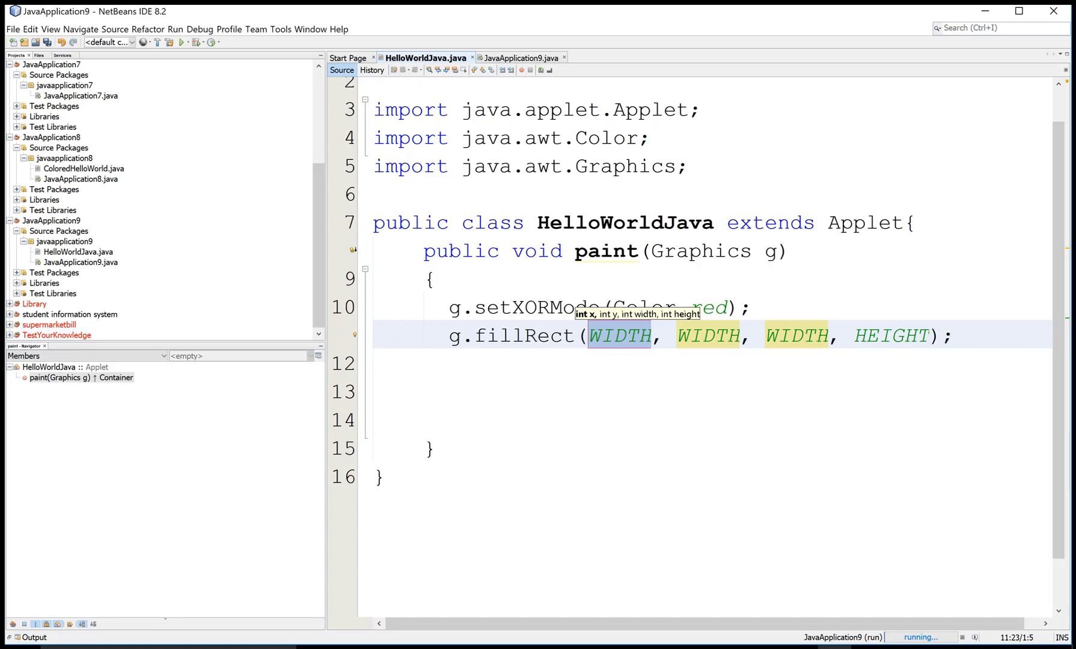
text(10)
key(Tab)
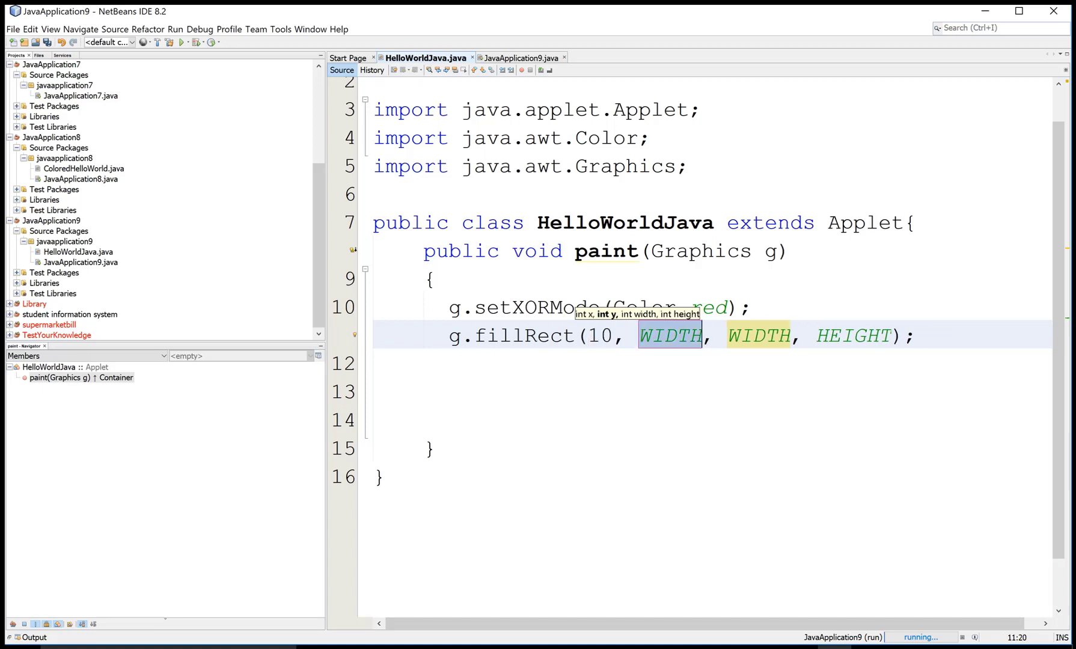
text(10)
key(Tab)
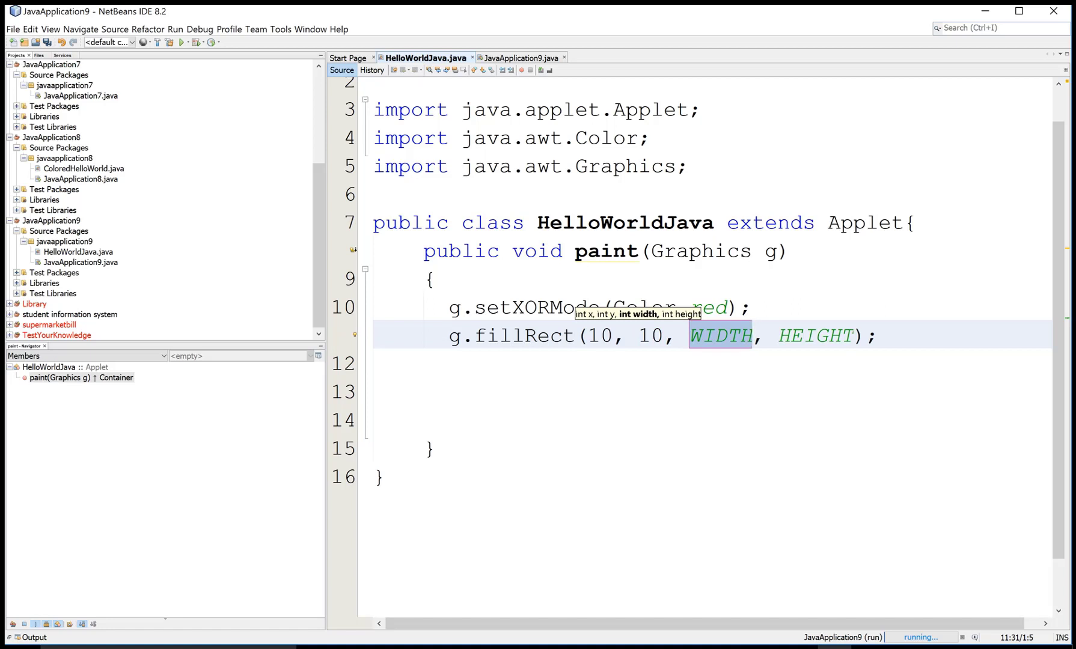
text(100)
key(Tab)
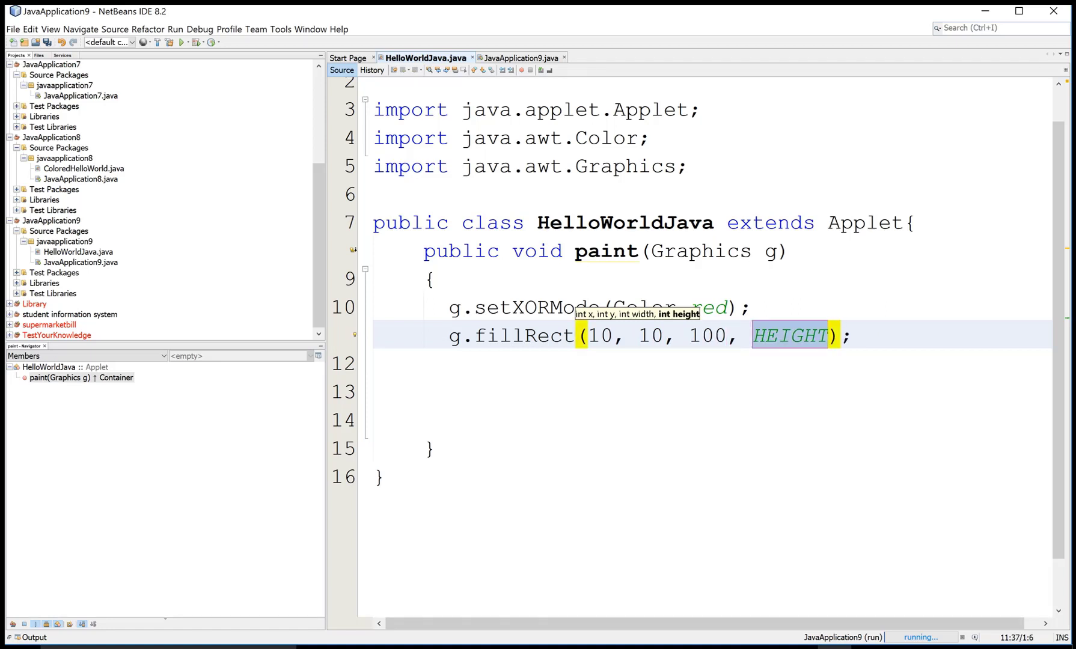
text(70)
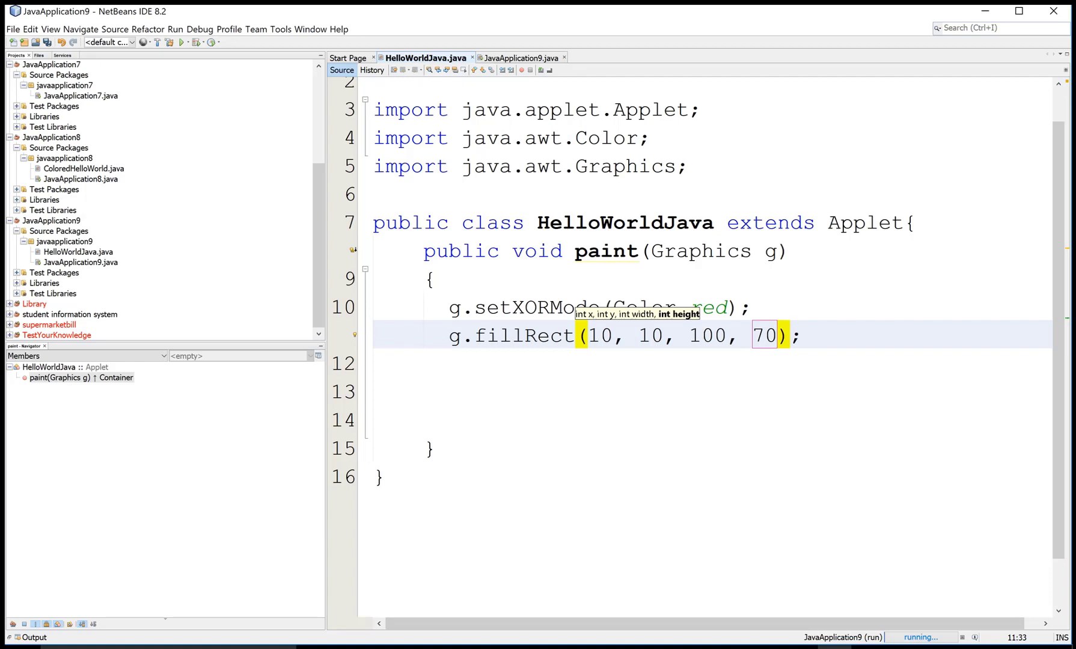
Copy the fillRect statement and start a new line below it
key(End)
key(ctrl+shift+Left)
key(ctrl+shift+Left)
key(ctrl+shift+Left)
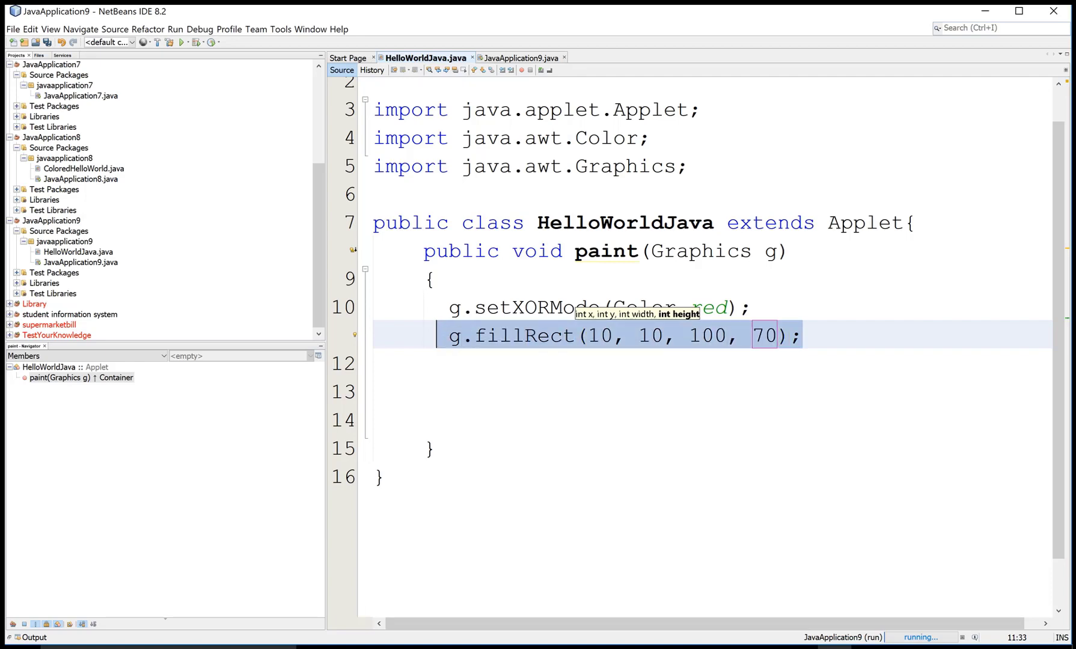
key(ctrl+c)
key(End)
key(Return)
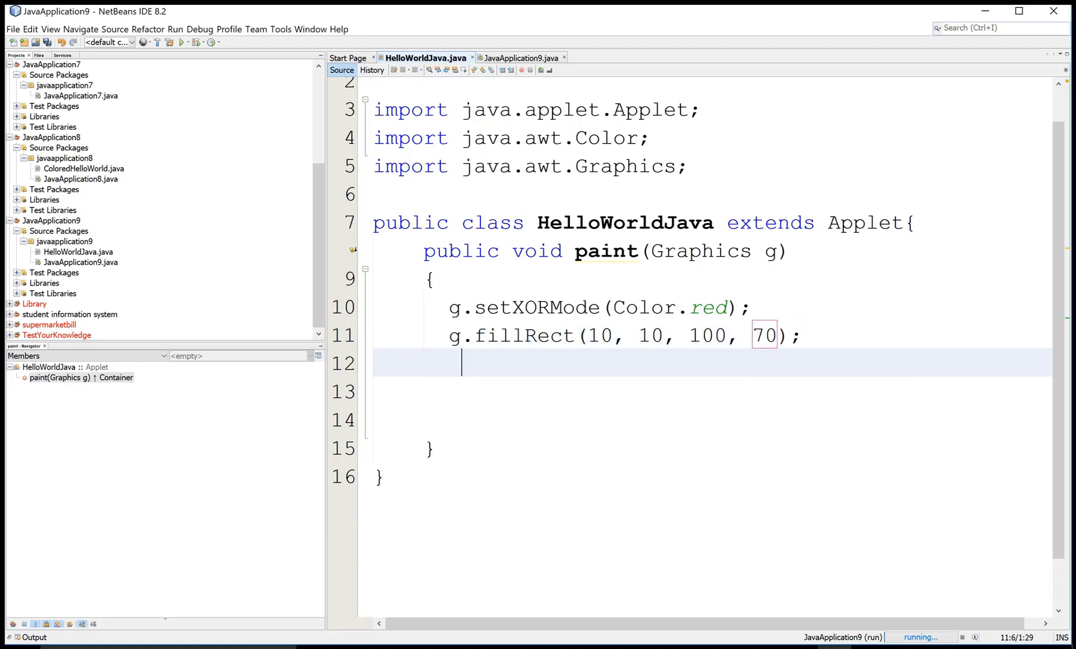
Paste the duplicate fillRect and change its origin to 20, 30, then start a new line
key(ctrl+v)
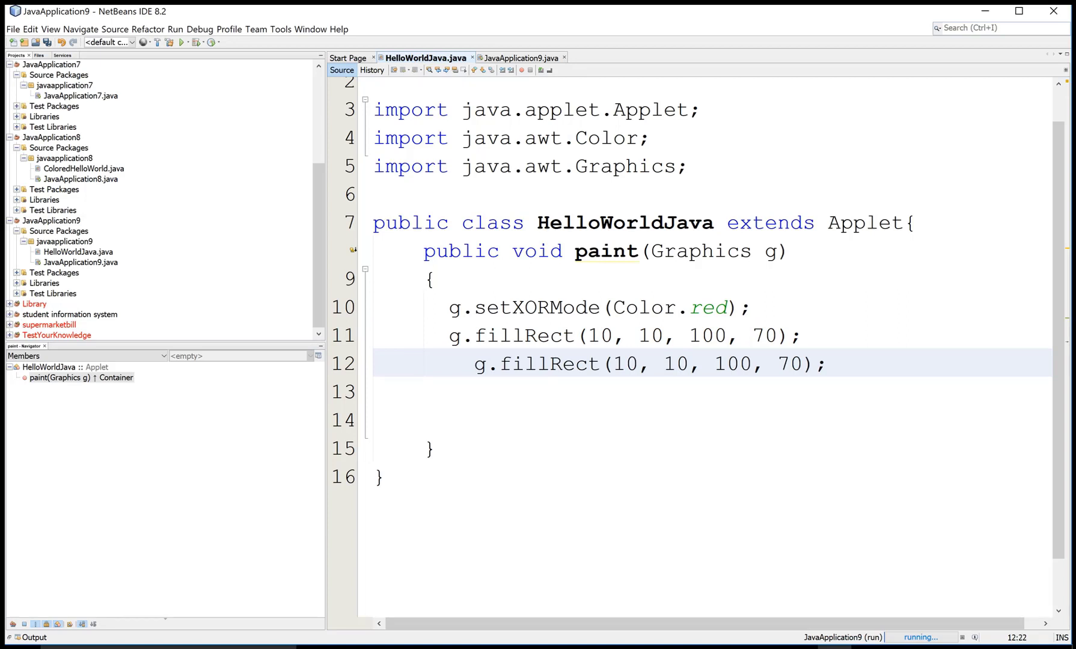
key(BackSpace)
key(BackSpace)
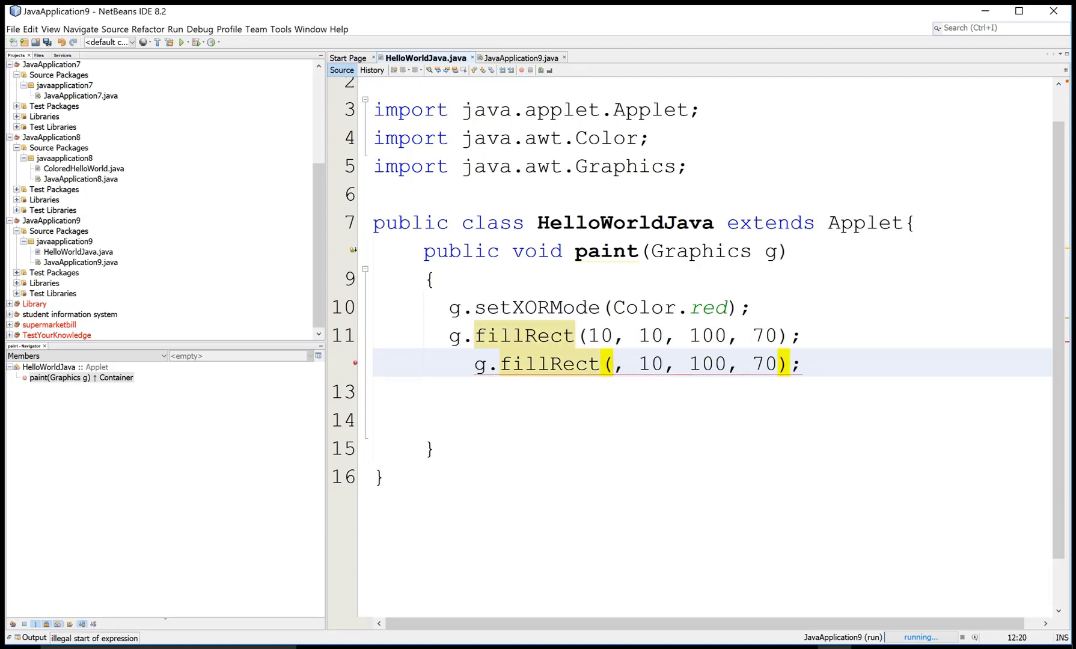
text(20)
key(BackSpace)
key(BackSpace)
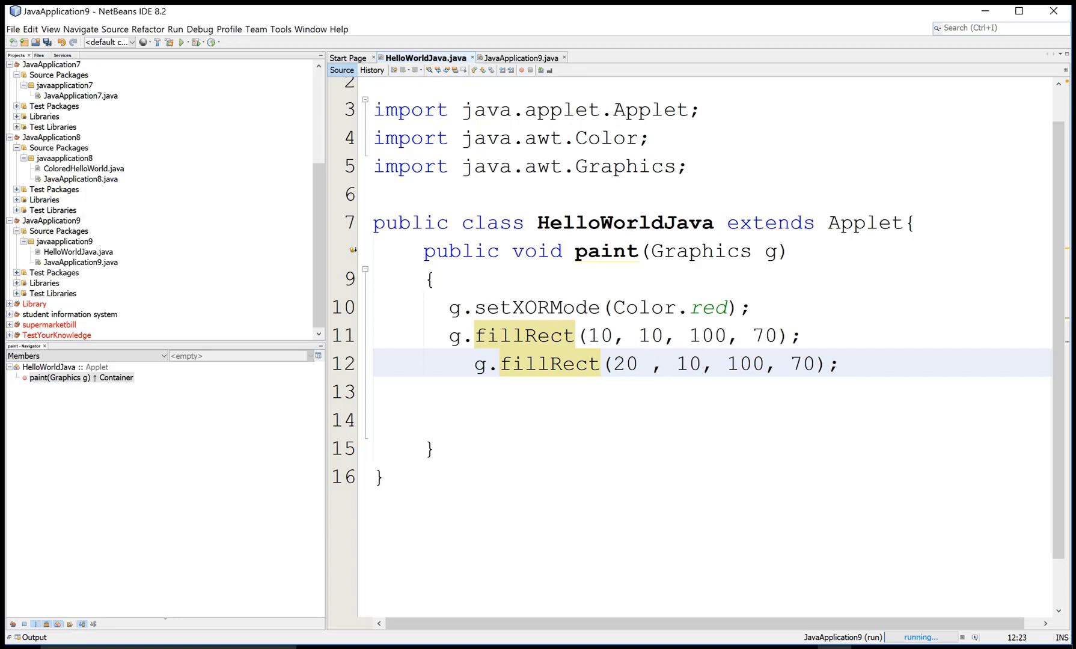
key(BackSpace)
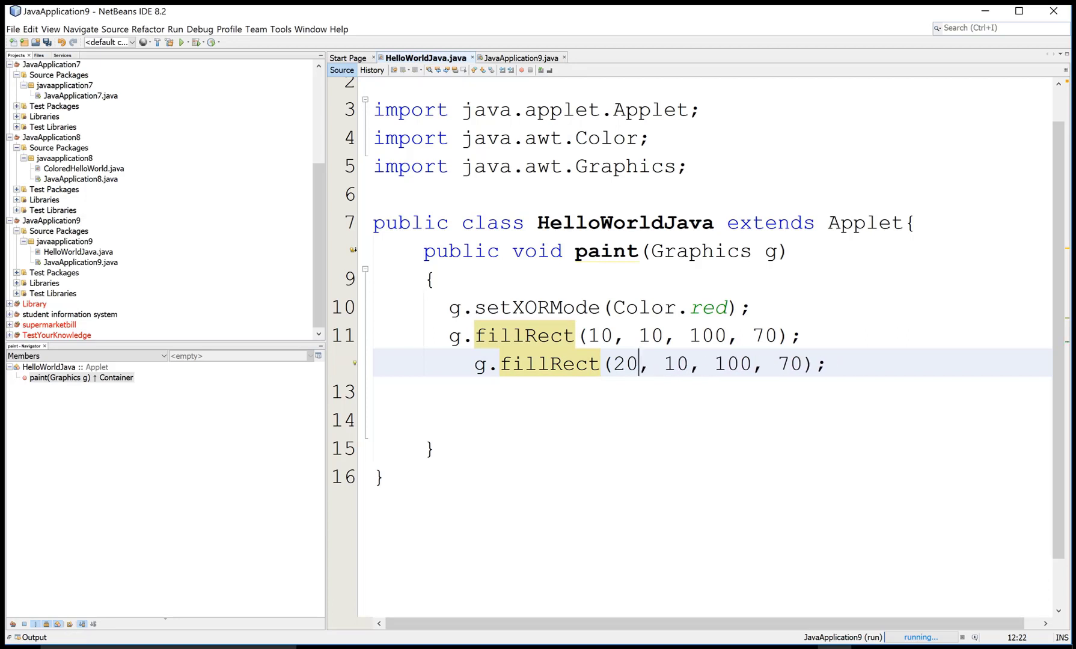
key(Right)
key(Right)
key(Right)
key(BackSpace)
key(BackSpace)
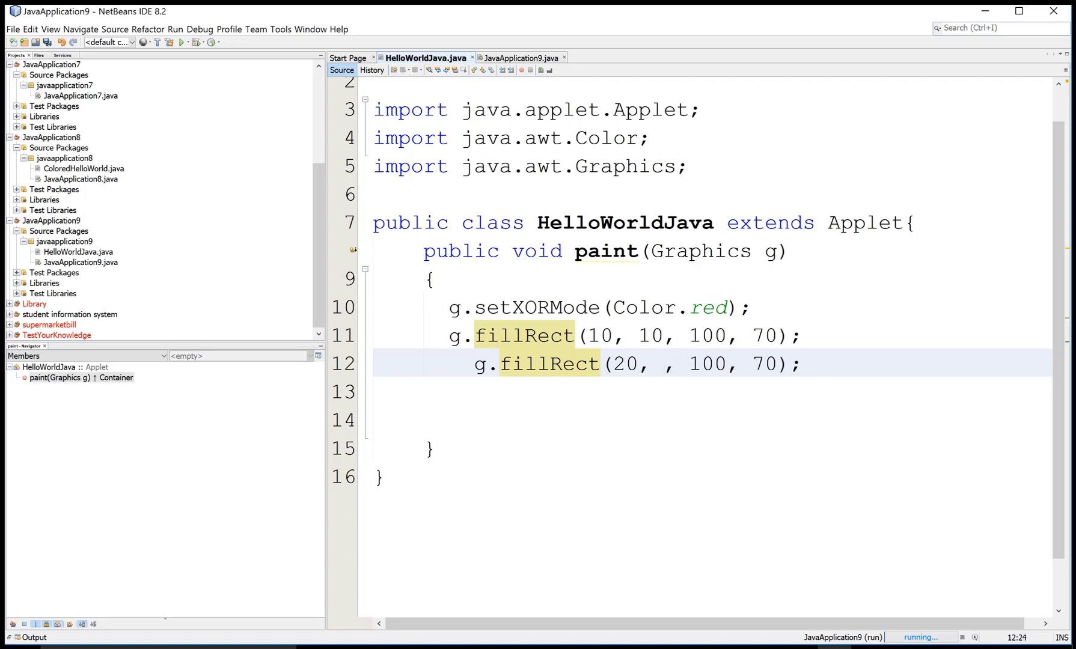
text(30)
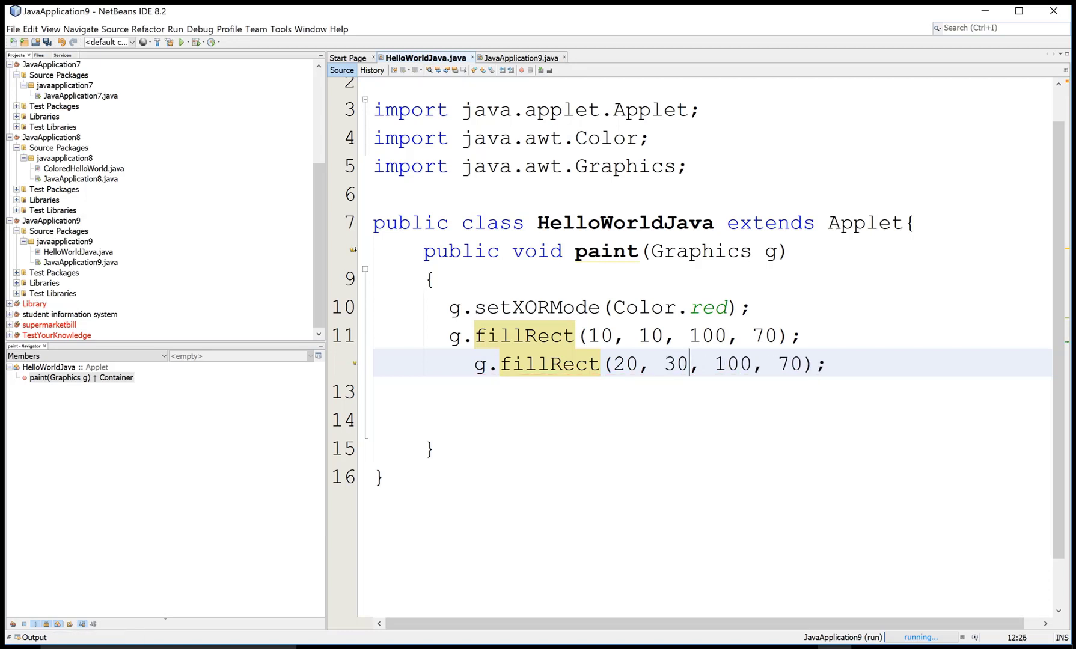
key(Down)
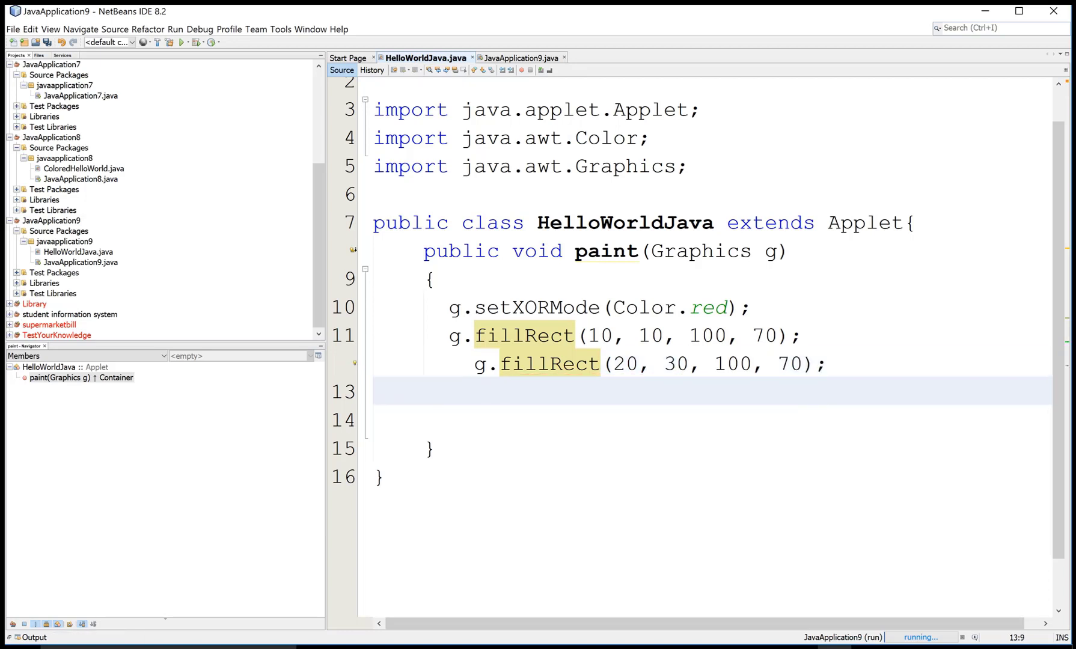
text(g.)
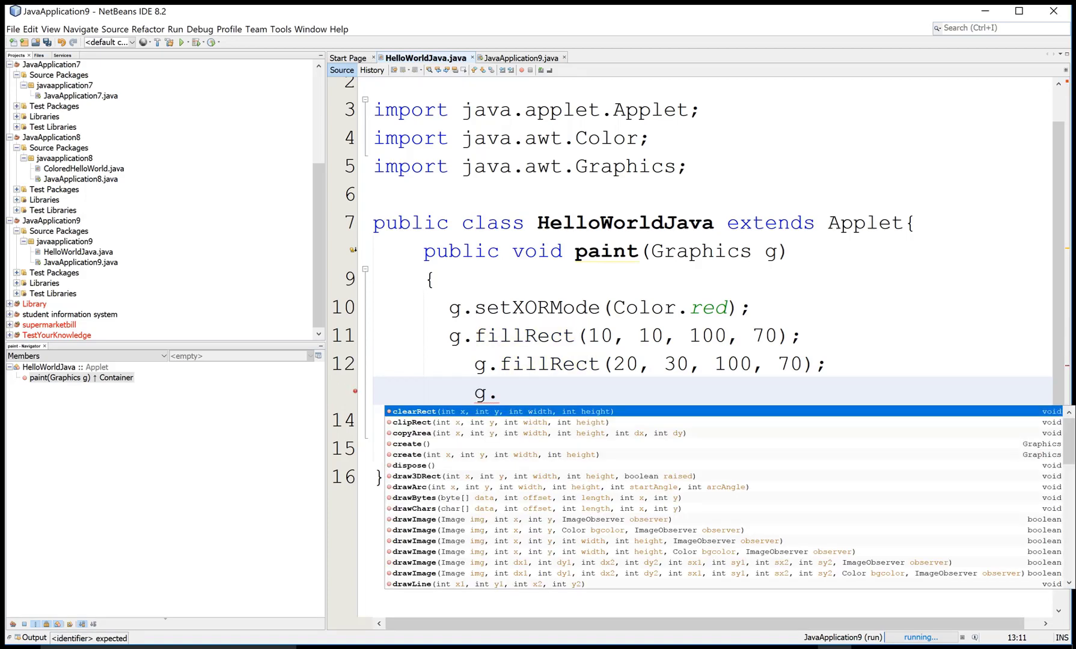
text(setp)
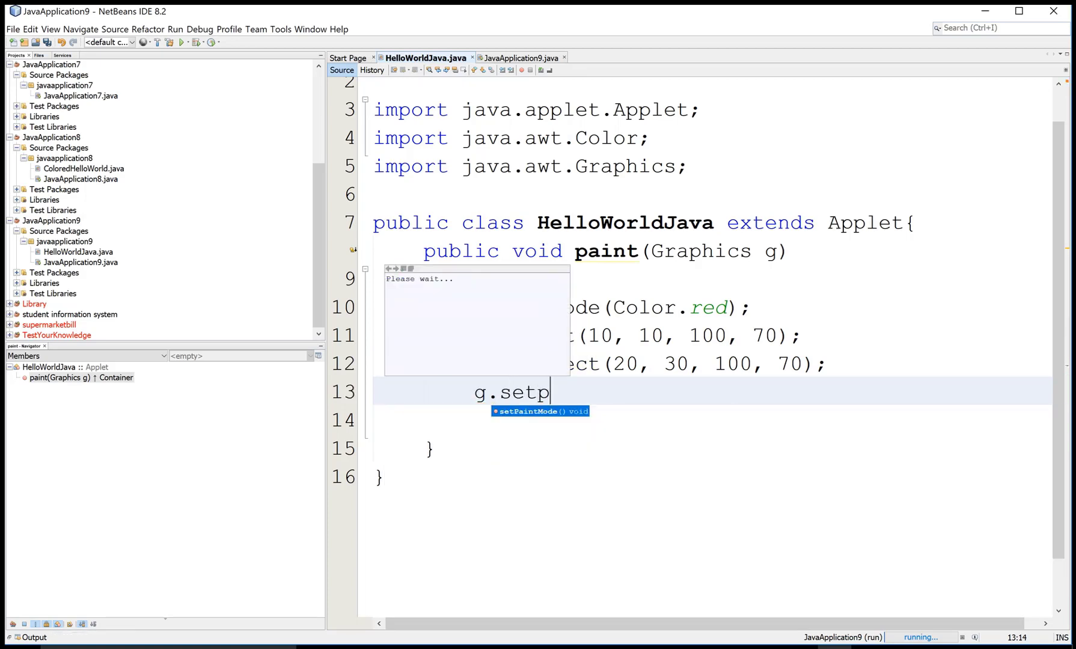
text(aint)
Add g.setPaintMode() after the two fillRect calls and save HelloWorldJava.java
key(Return)
text(;)
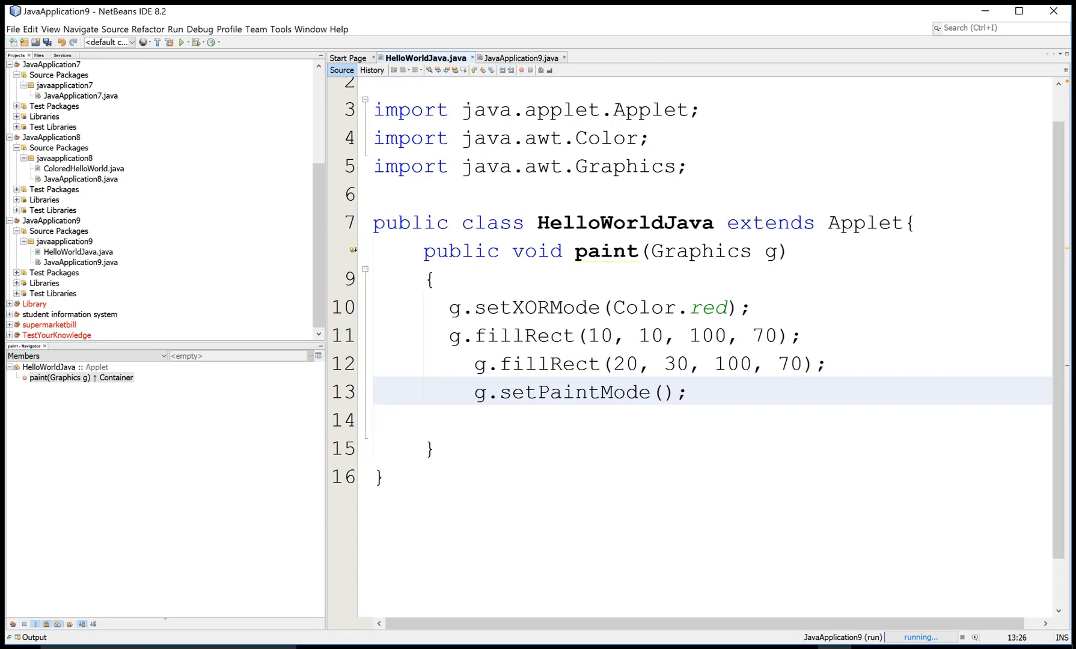
click(589, 449)
key(ctrl+s)
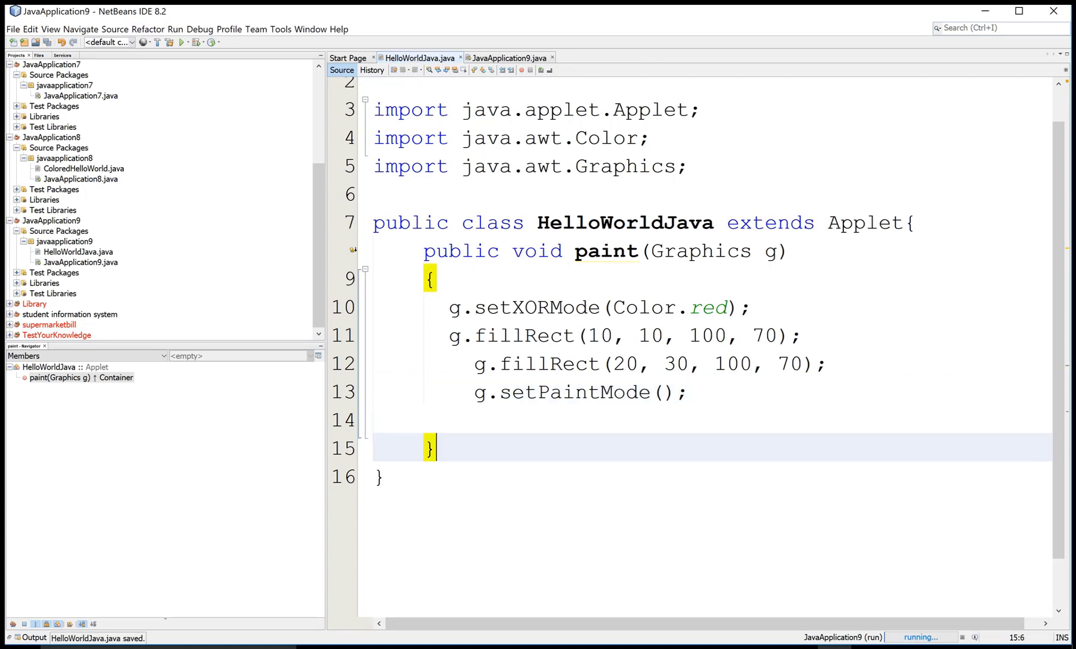
Run HelloWorldJava.java with Run File and move the Applet Viewer to the screen centre
right_click(576, 291)
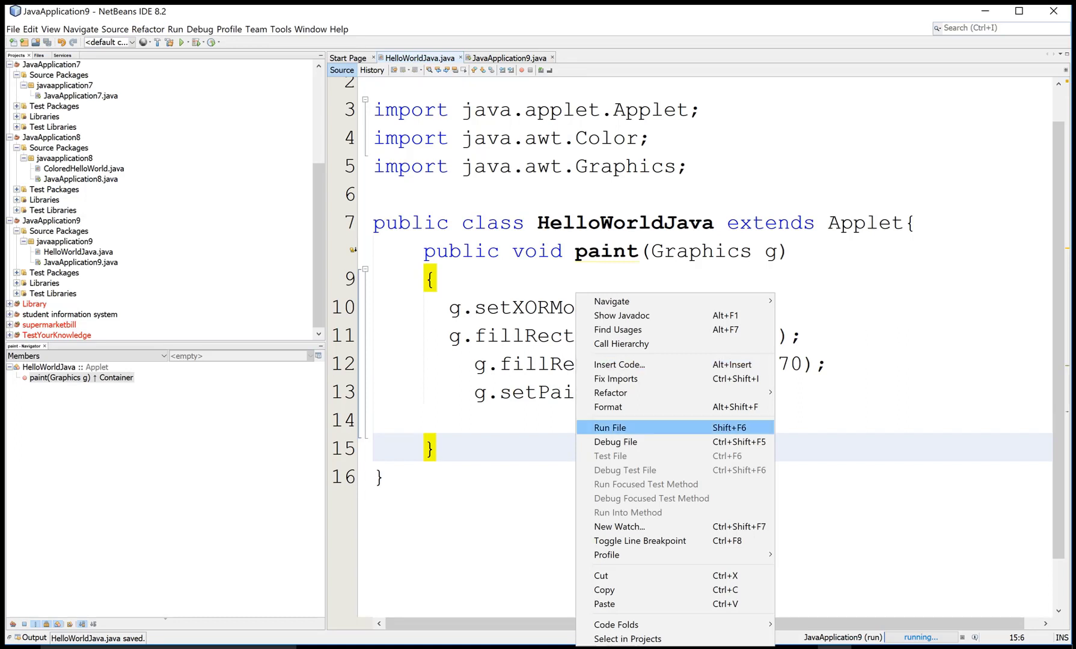
click(614, 427)
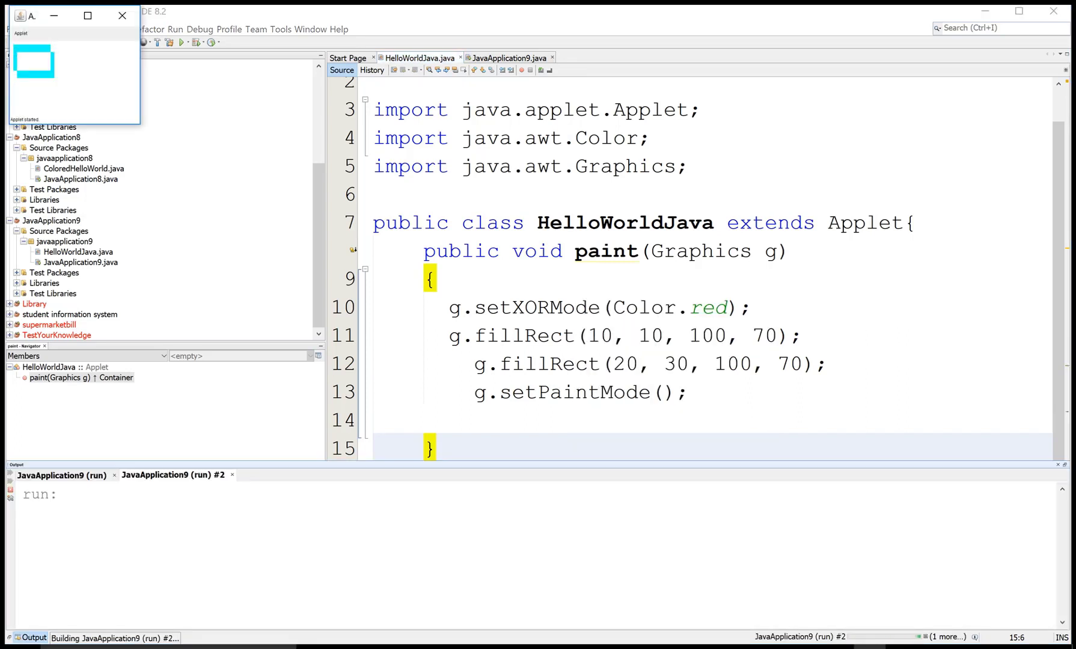
drag(38, 15, 470, 175)
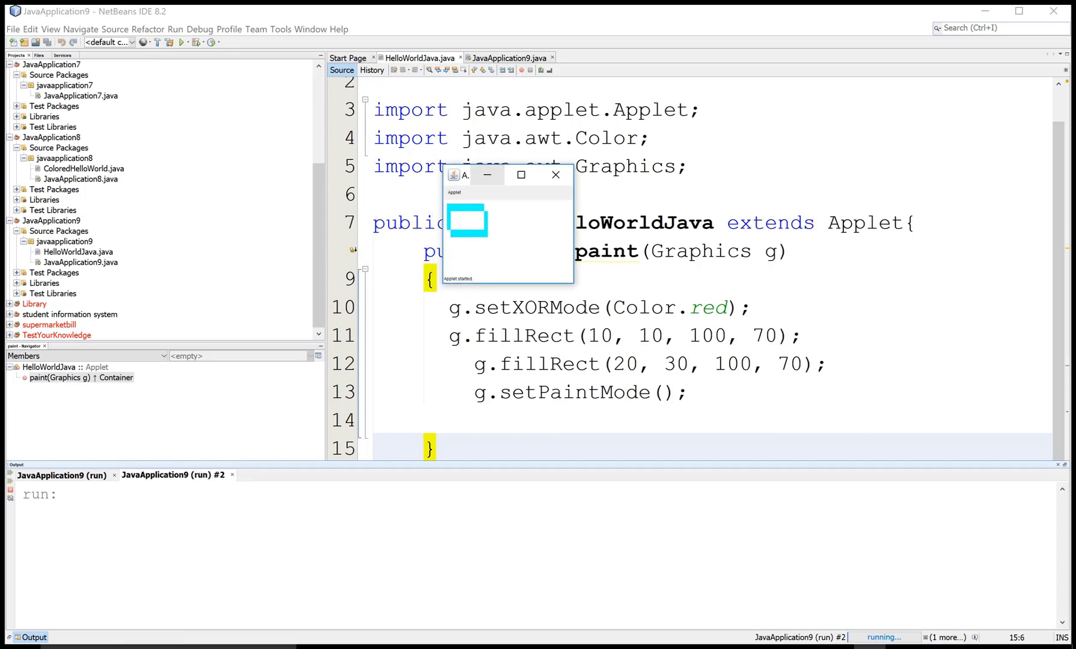
Maximize Applet Viewer to inspect the cyan XOR rectangles, then close it
click(521, 175)
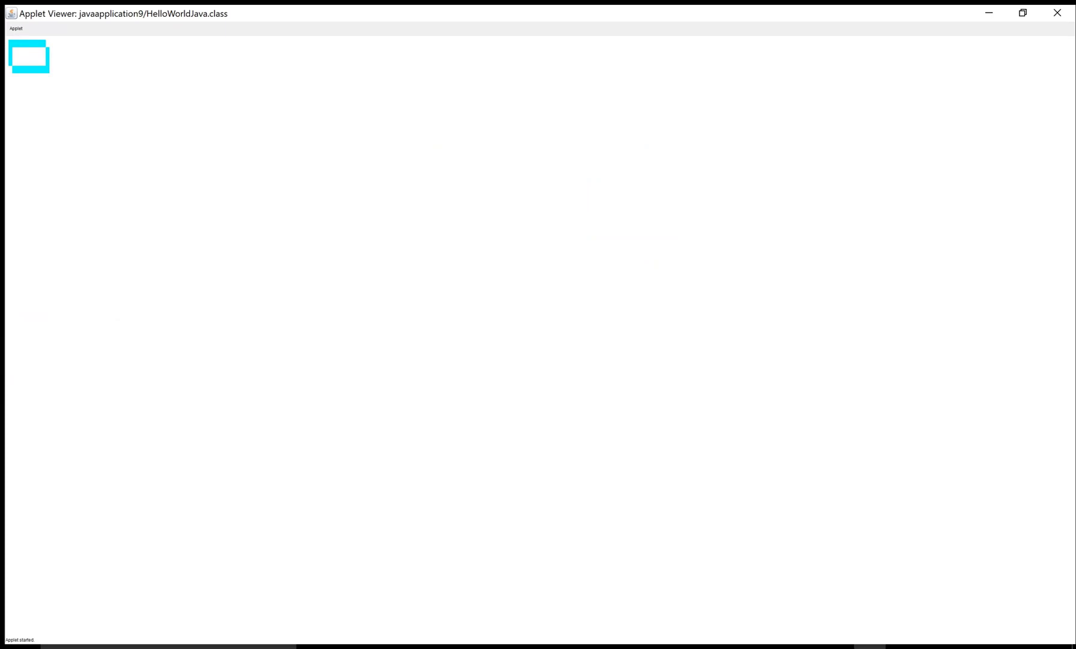
click(1057, 13)
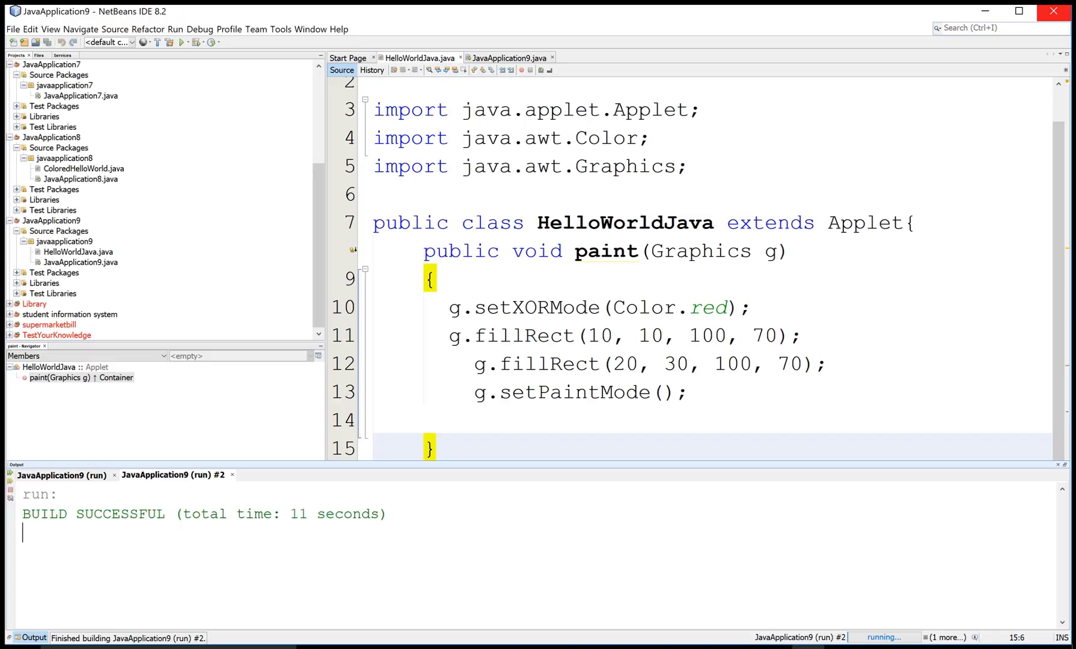